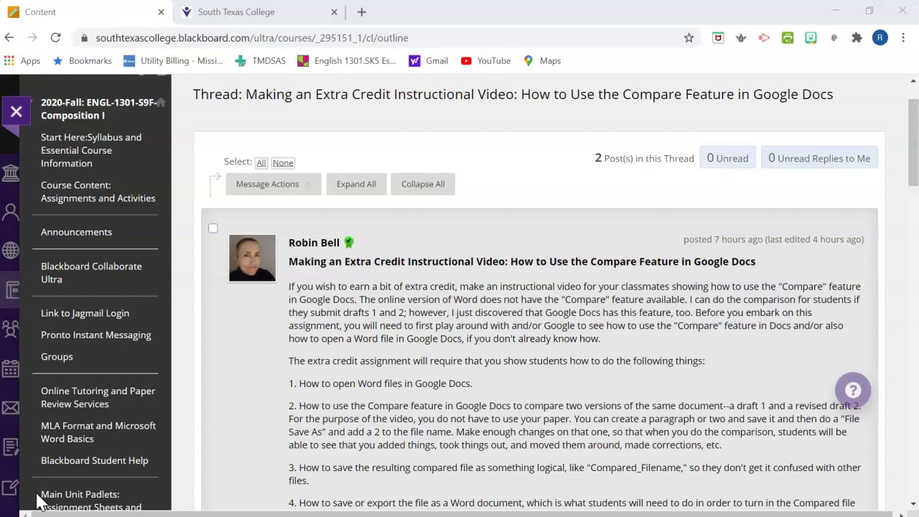
Scroll past the Word and VidGrid videos to the Chromebook PDF note and first student reply.
scroll(37, 503, "down", 1)
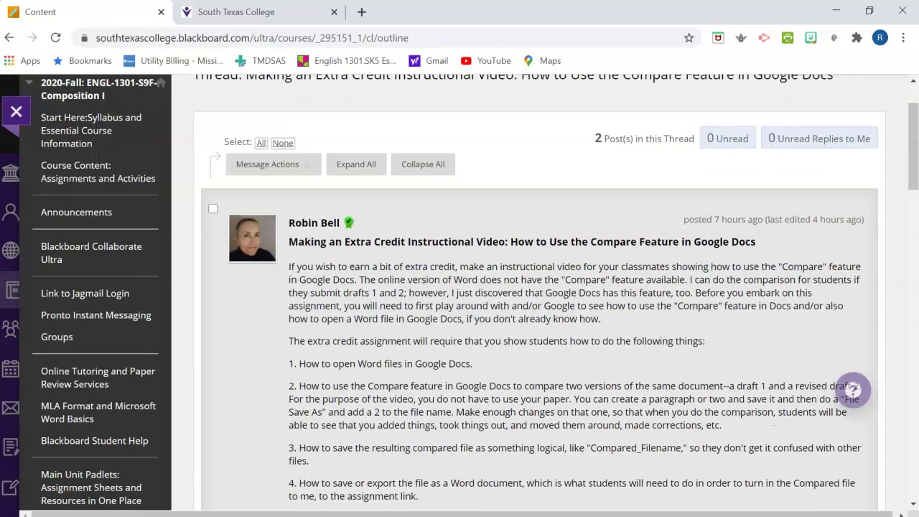
scroll(459, 294, "down", 3)
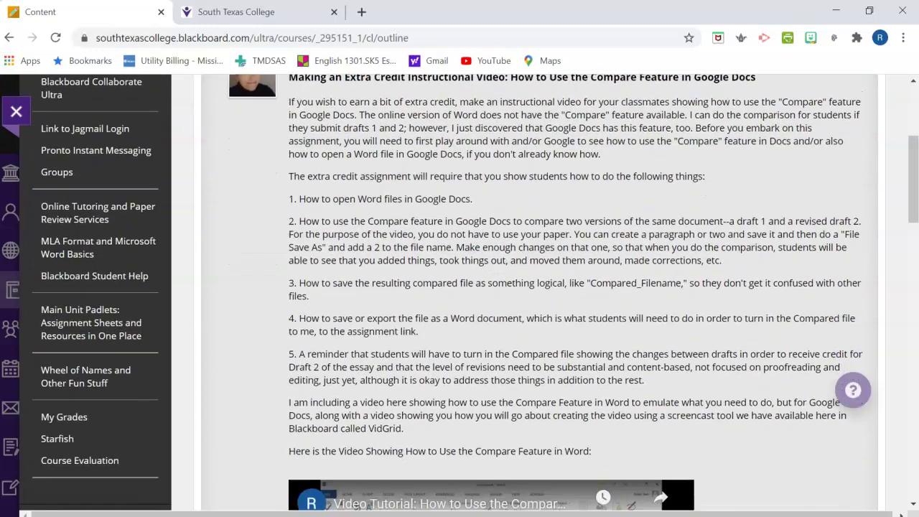
scroll(460, 294, "down", 3)
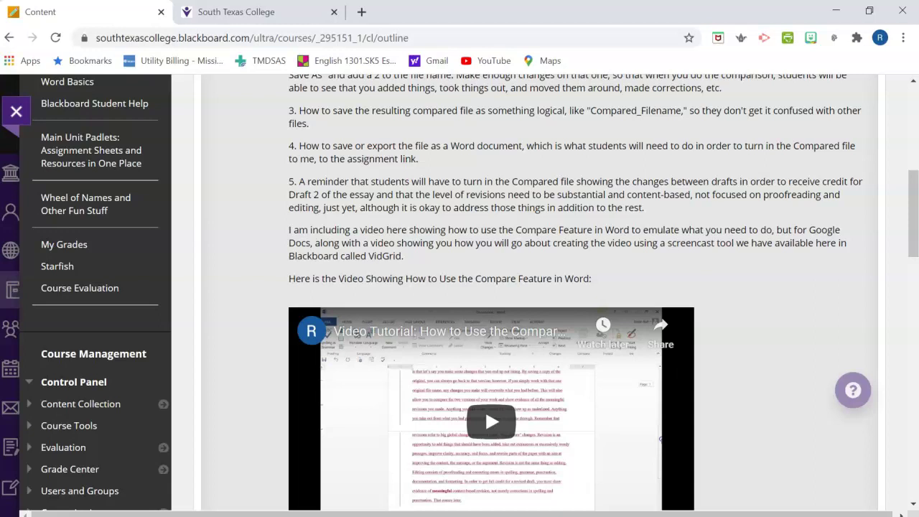
scroll(485, 396, "down", 2)
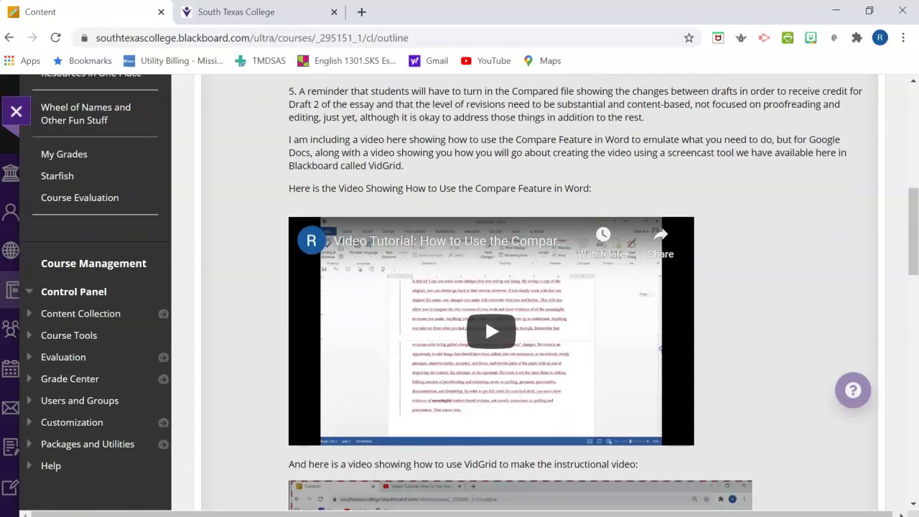
scroll(485, 396, "down", 3)
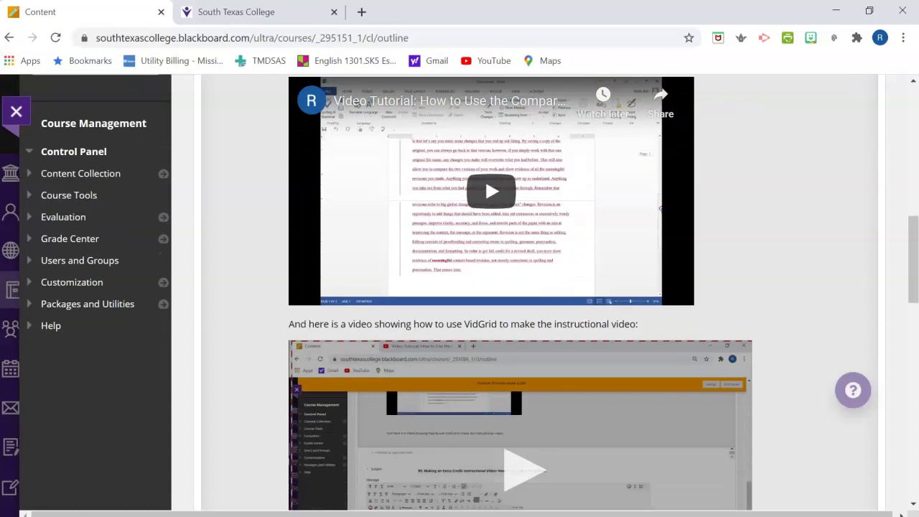
scroll(485, 117, "down", 4)
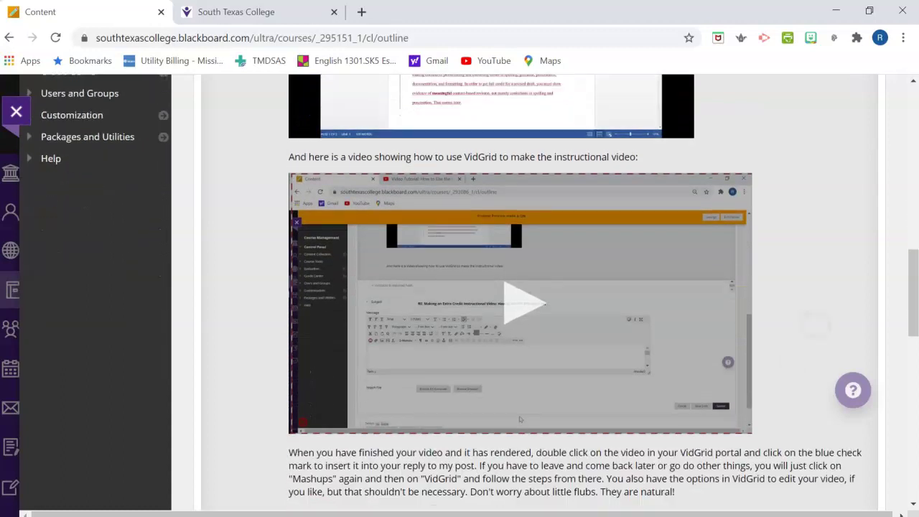
scroll(485, 292, "down", 2)
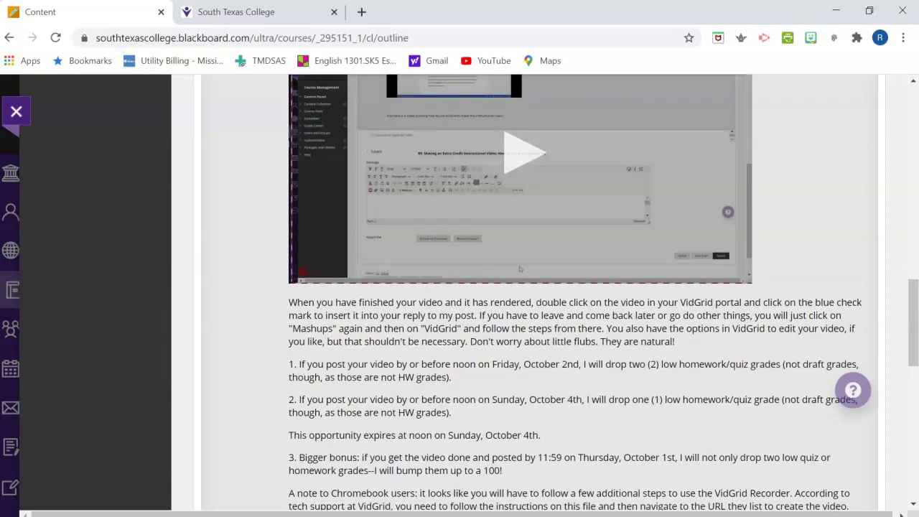
scroll(485, 293, "down", 3)
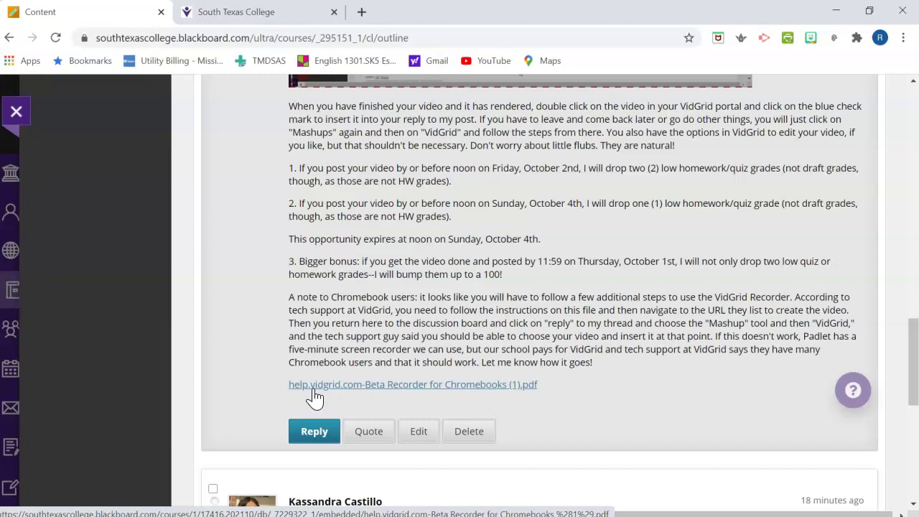
scroll(314, 398, "down", 1)
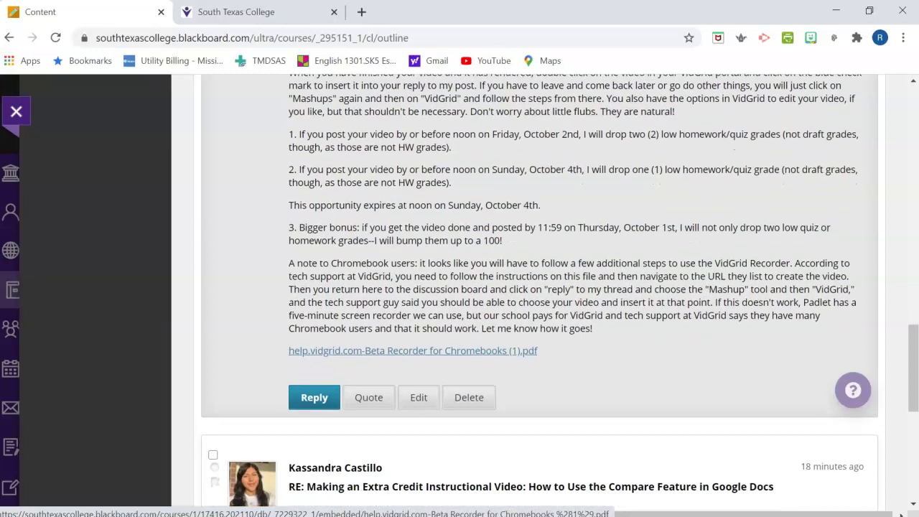
scroll(560, 290, "down", 1)
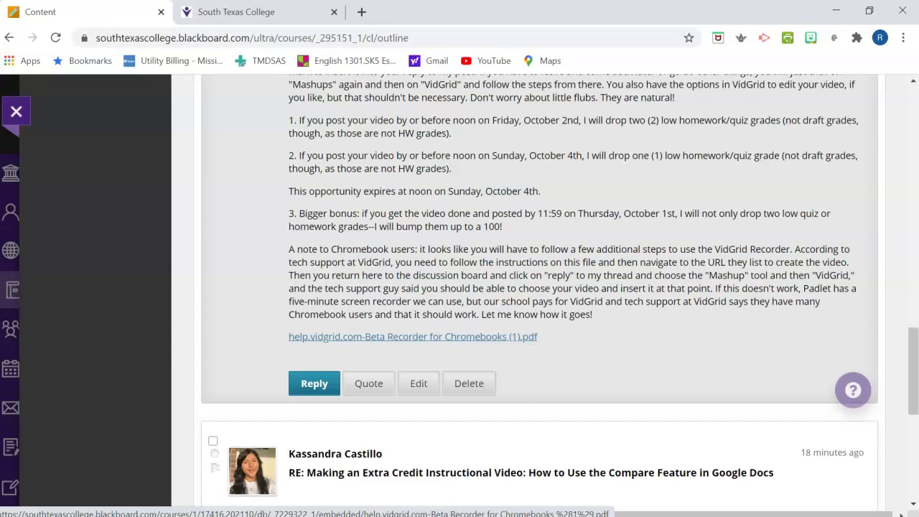
Begin a reply, choose VidGrid from the Mashups list, then cancel the reply without posting.
left_click(309, 386)
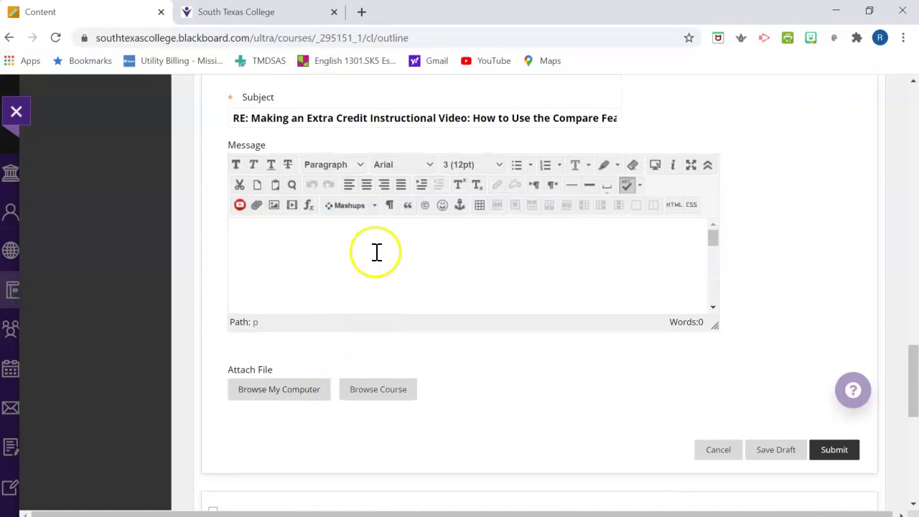
left_click(376, 207)
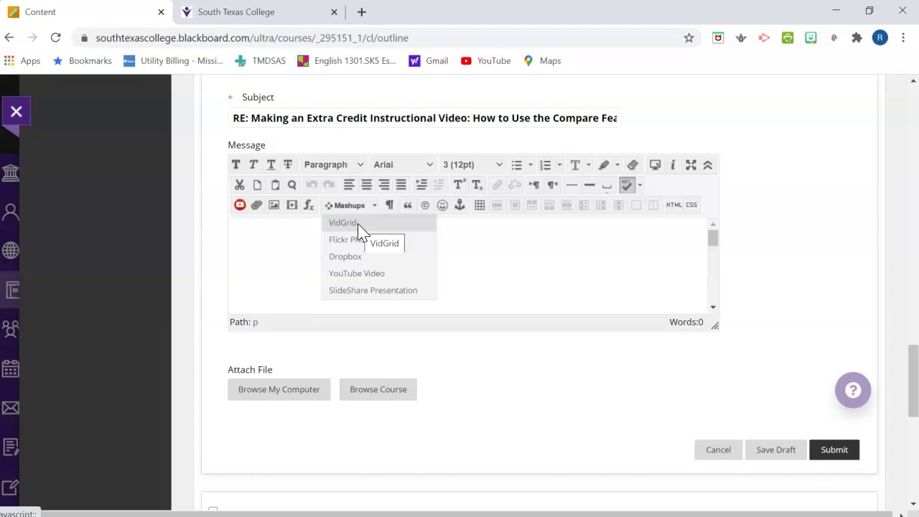
left_click(359, 230)
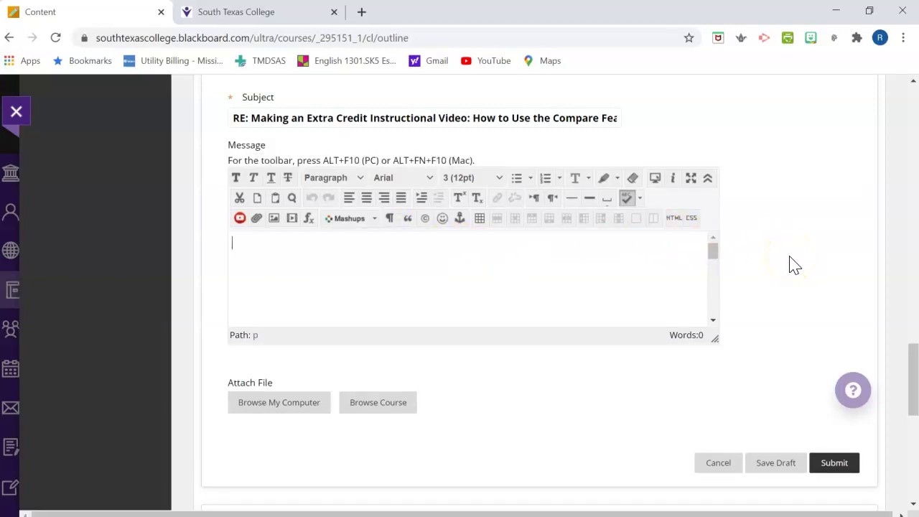
left_click(717, 464)
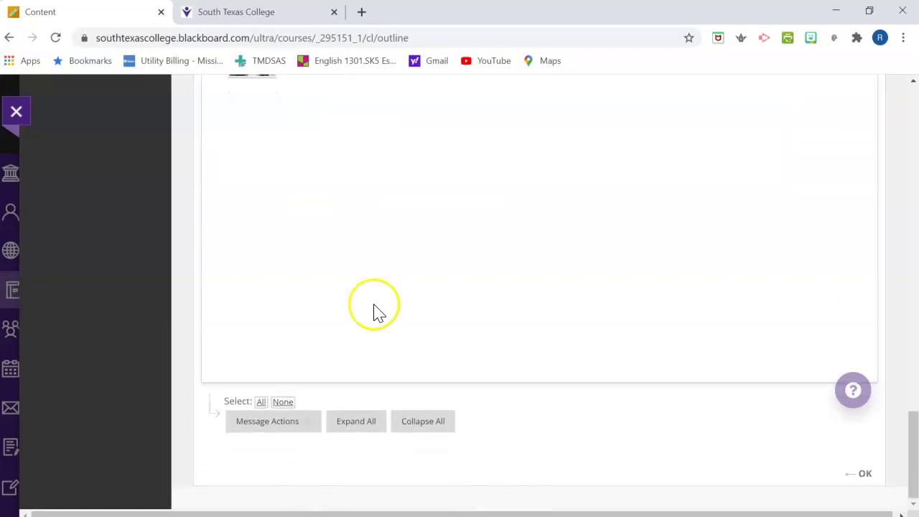
Show the Reply, Quote, Edit, Delete and Email Author buttons on the blank last reply.
mouse_move(361, 338)
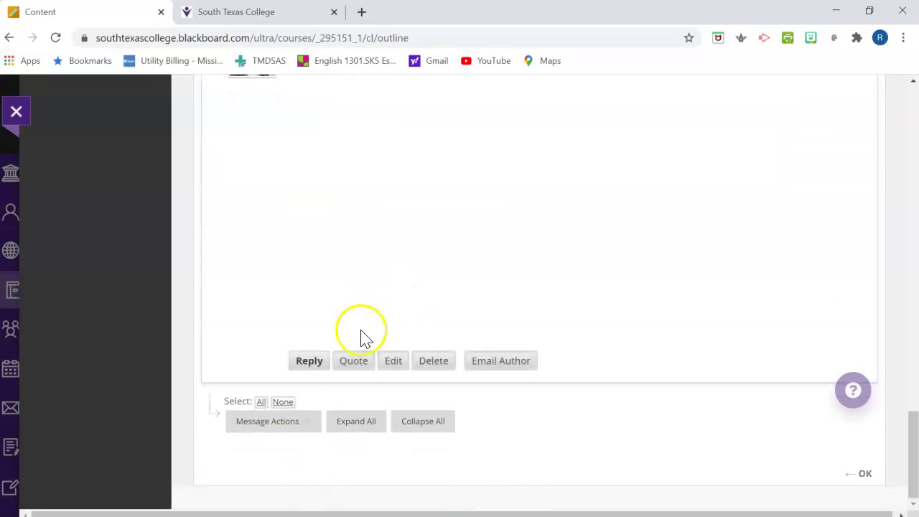
Open the blank 'RE: Making an Extra Credit Instructional Video…' reply form, then close it without posting.
left_click(393, 363)
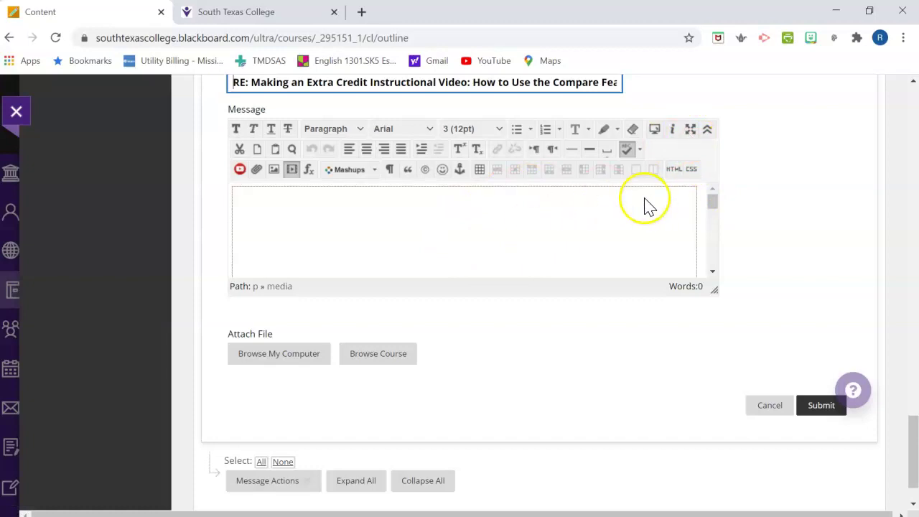
mouse_move(711, 201)
left_mouse_down()
mouse_move(707, 278)
mouse_move(710, 195)
left_mouse_up()
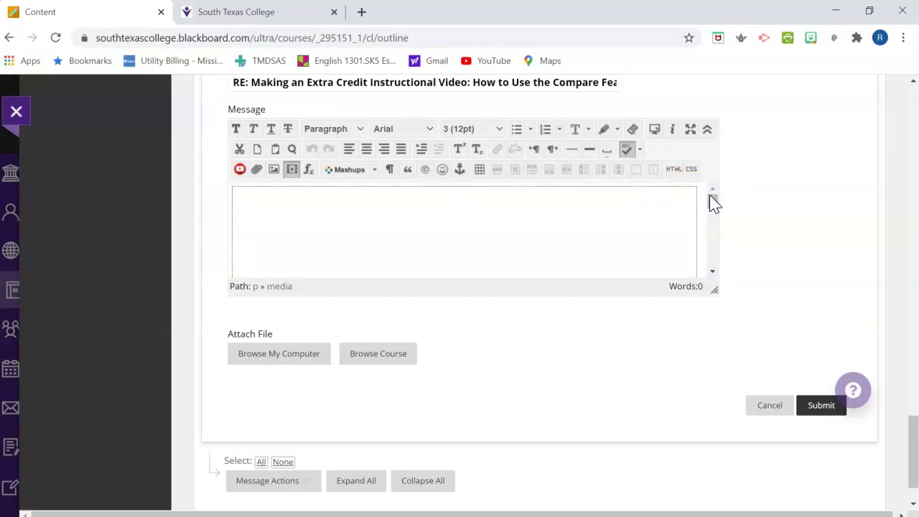
left_click(798, 404)
left_click(786, 410)
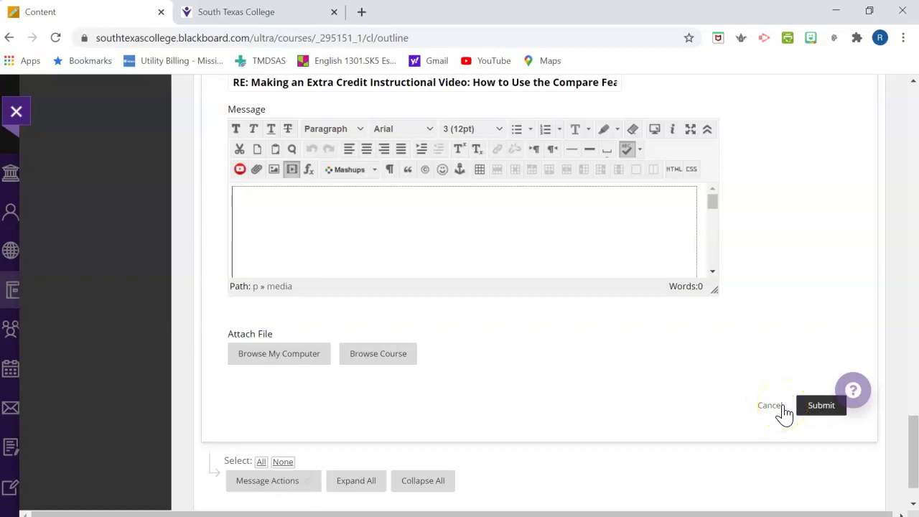
left_click(784, 407)
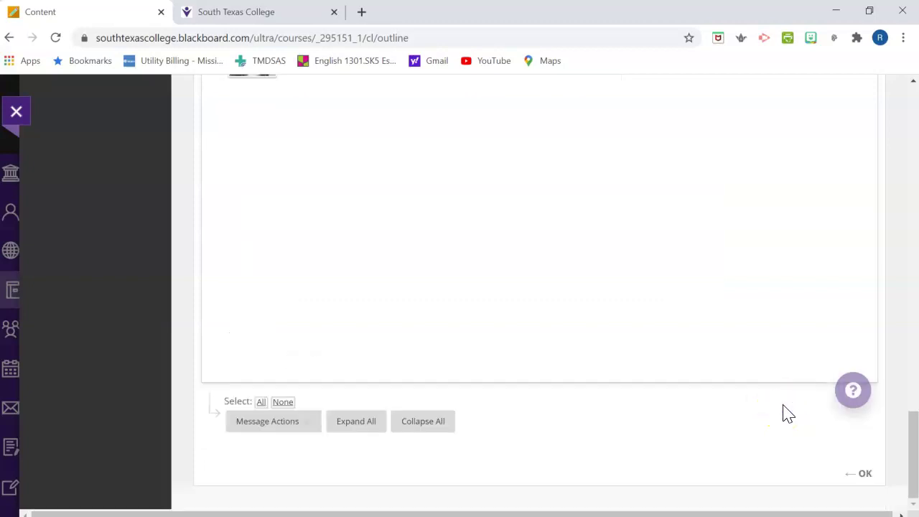
scroll(788, 414, "up", 2)
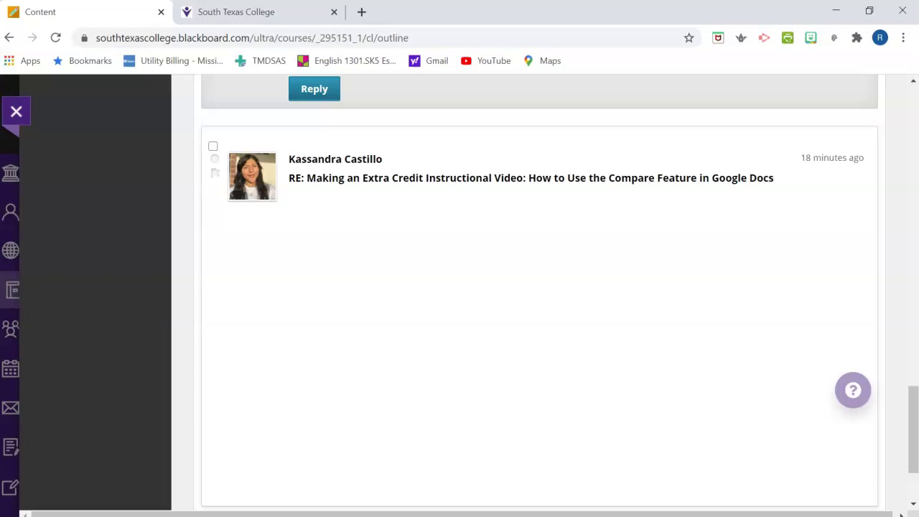
scroll(539, 288, "down", 1)
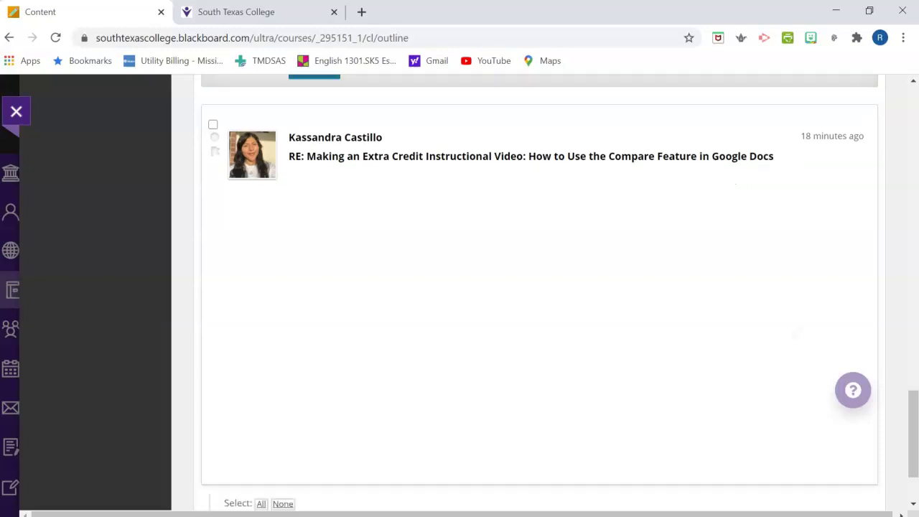
scroll(539, 287, "up", 6)
scroll(485, 352, "up", 10)
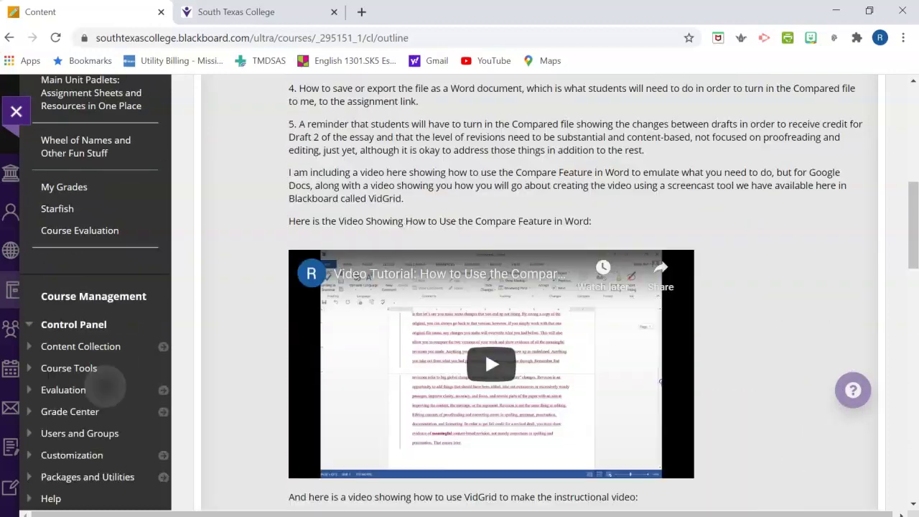
scroll(484, 352, "down", 1)
Go from Courses into 2020-Fall: ENGL-1301-SU5-Composition I and open its Groups page.
left_click(11, 291)
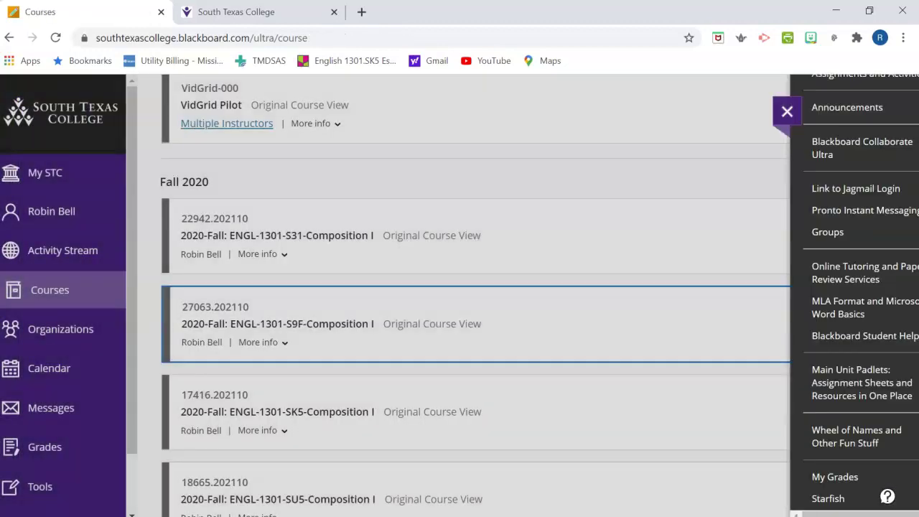
scroll(524, 302, "down", 3)
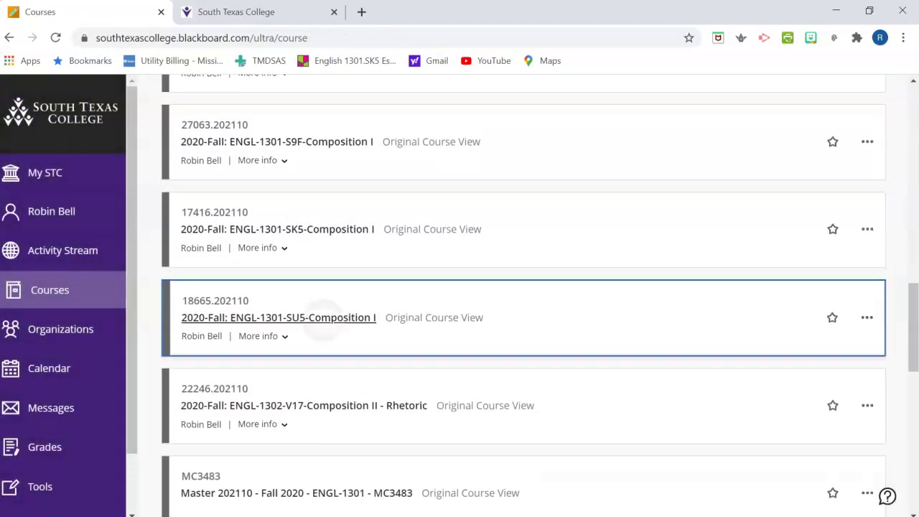
left_click(309, 318)
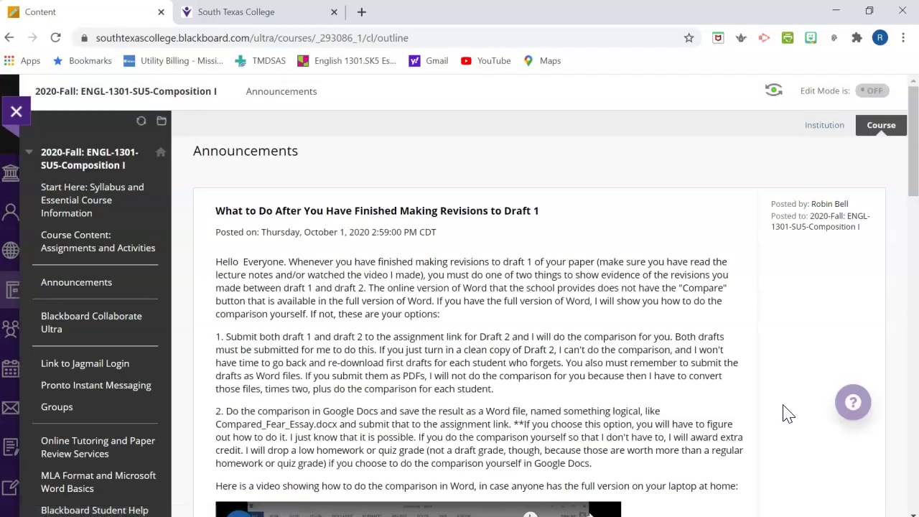
left_click(56, 407)
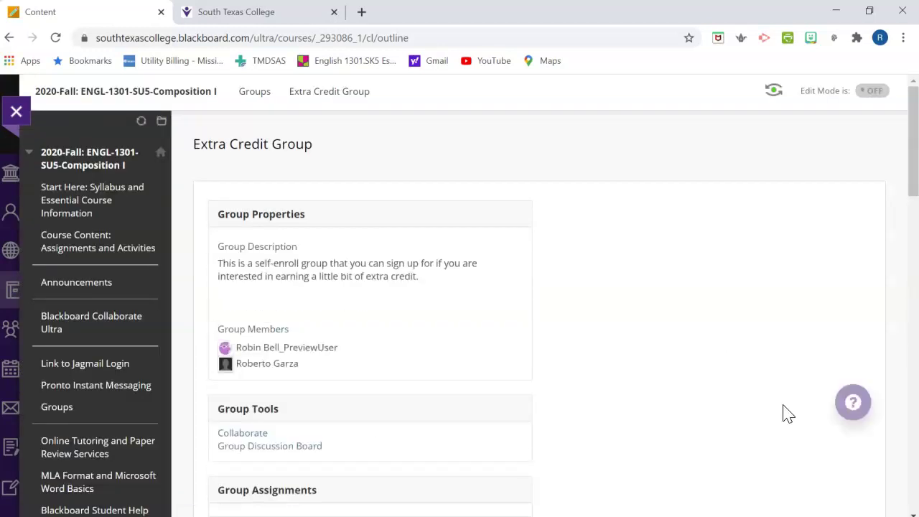
scroll(781, 412, "down", 1)
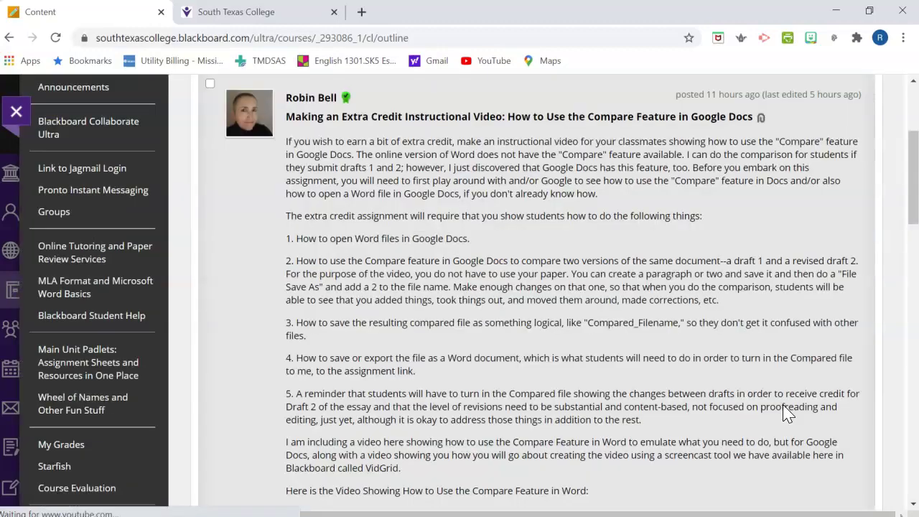
scroll(482, 402, "down", 12)
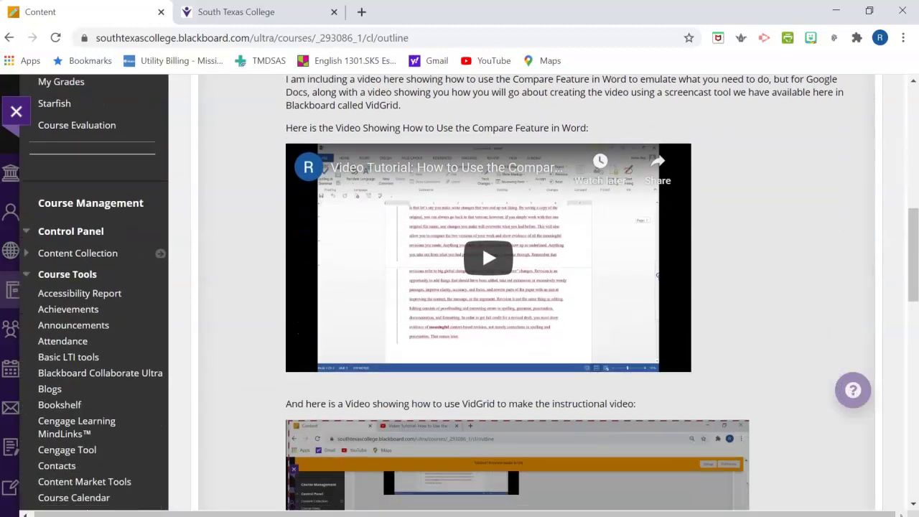
scroll(517, 263, "down", 10)
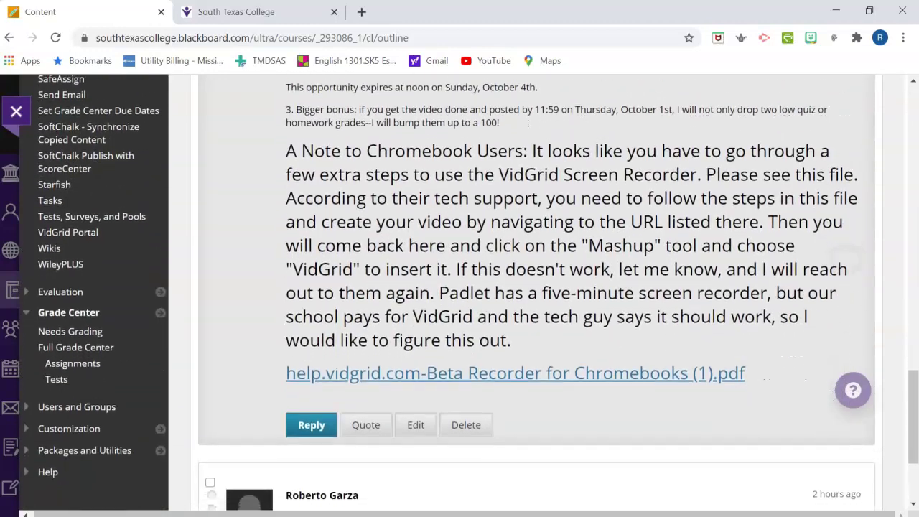
scroll(472, 288, "down", 3)
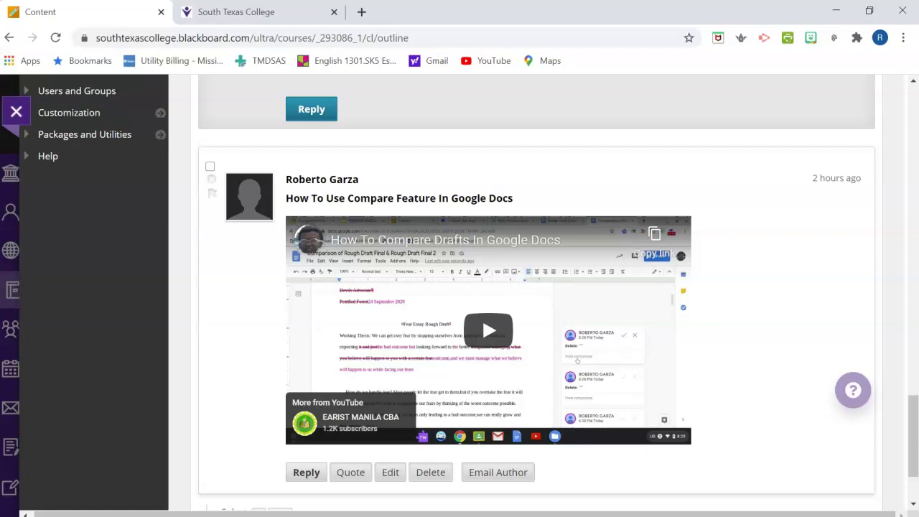
scroll(471, 293, "down", 1)
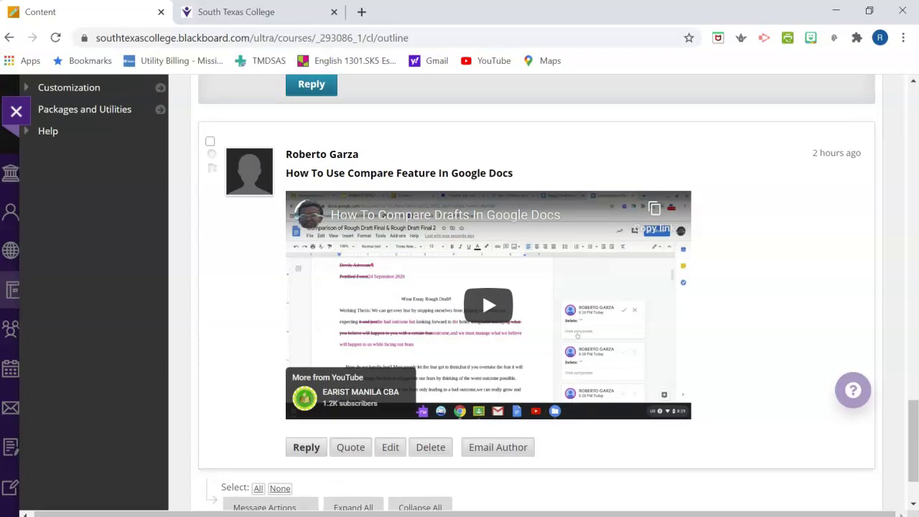
scroll(472, 294, "up", 1)
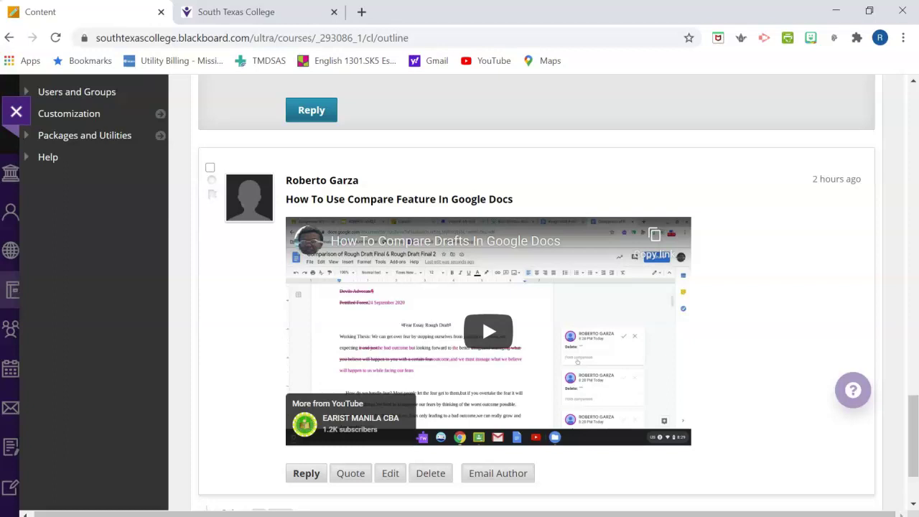
scroll(471, 292, "up", 1)
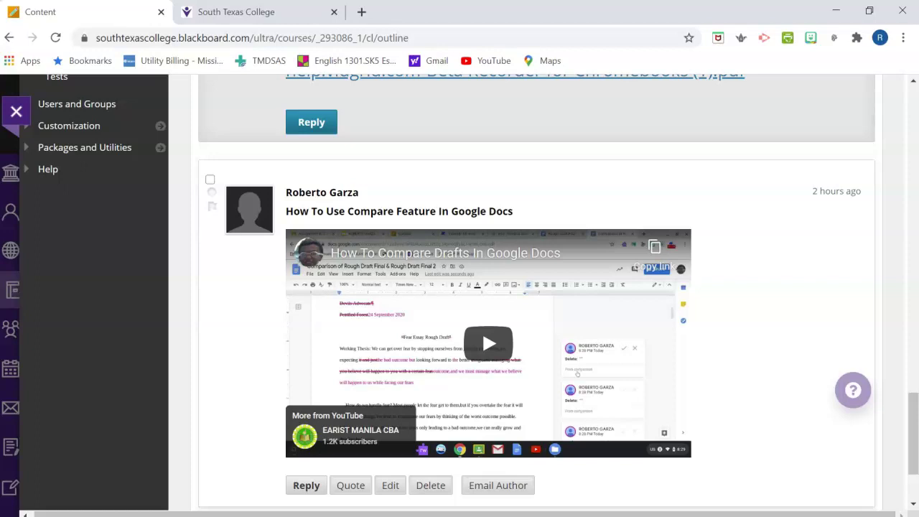
scroll(482, 331, "down", 1)
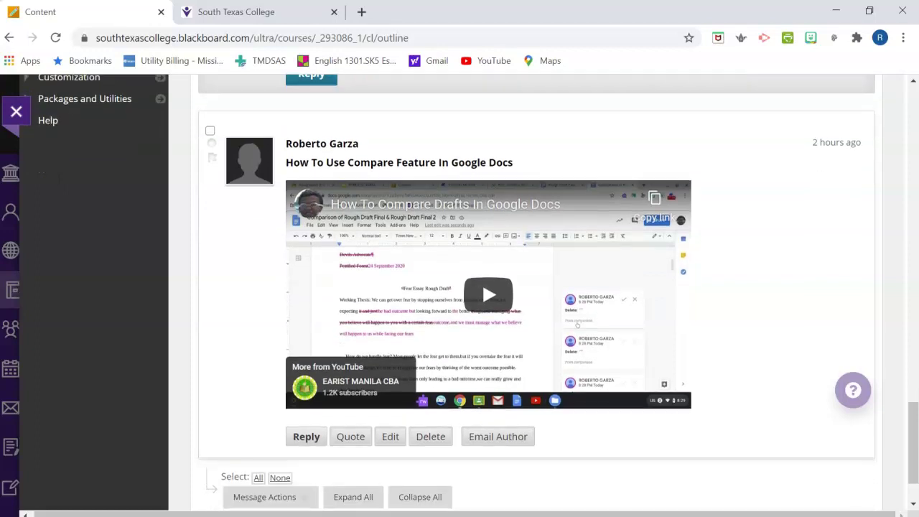